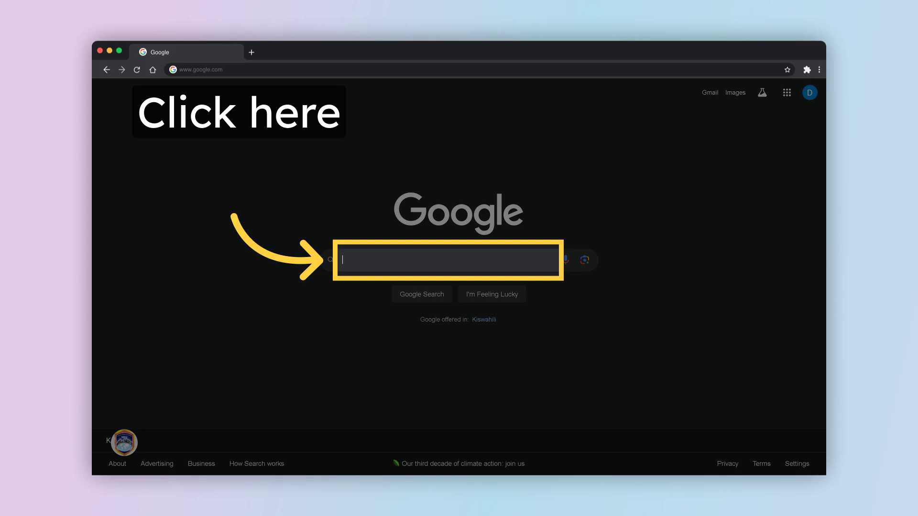
text(oes mku)
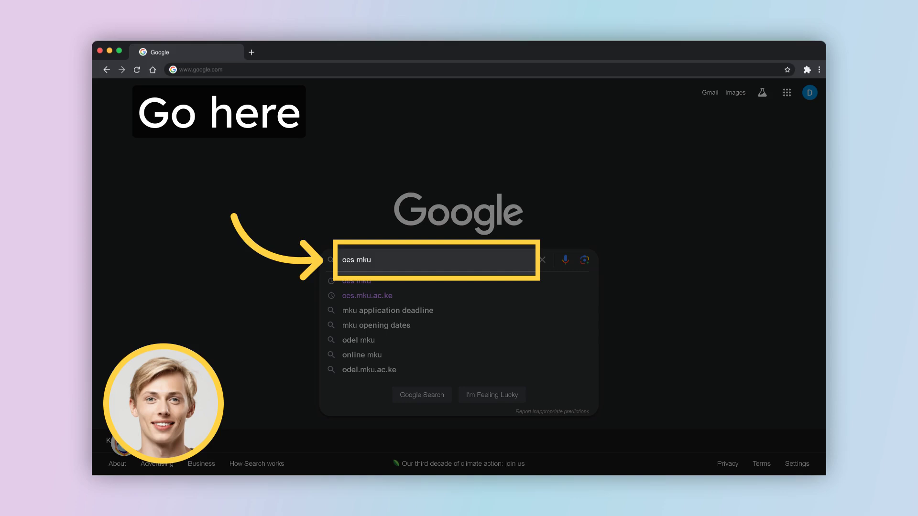
Search Google for "oes mku" to reach the MKU OES home page.
key(Return)
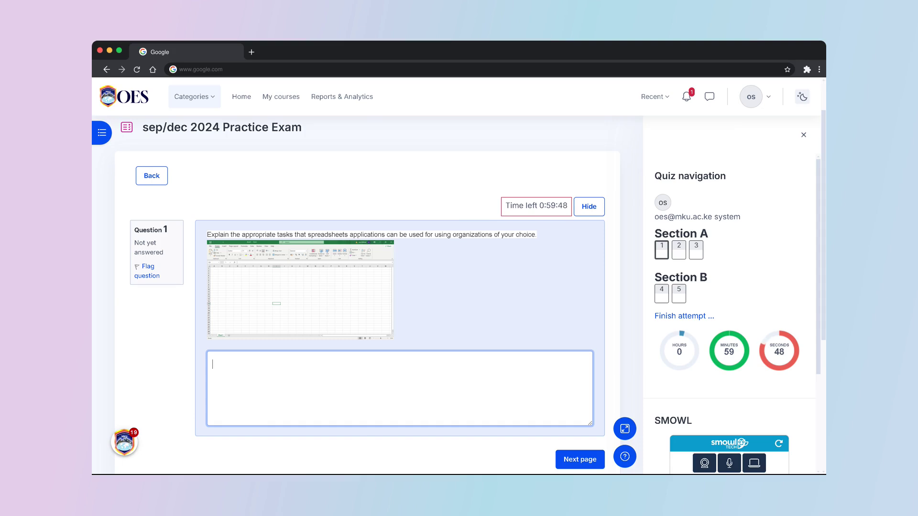
text(Great)
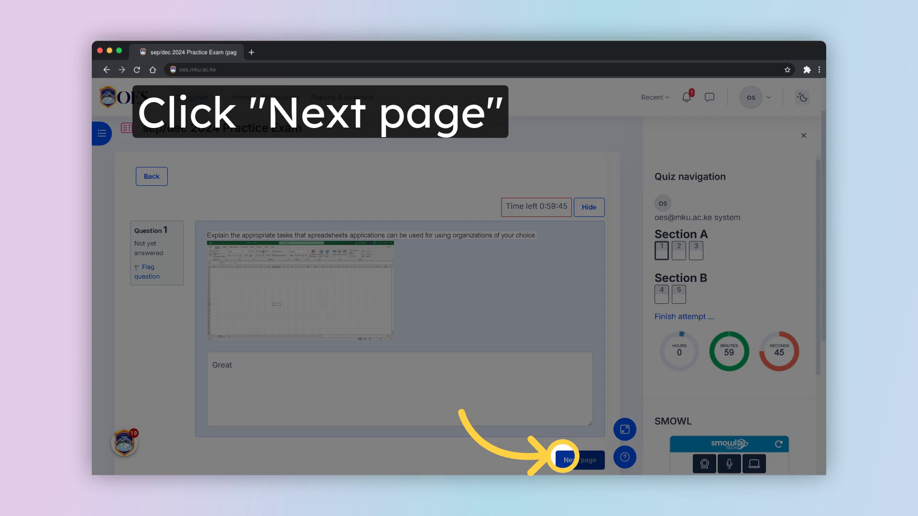